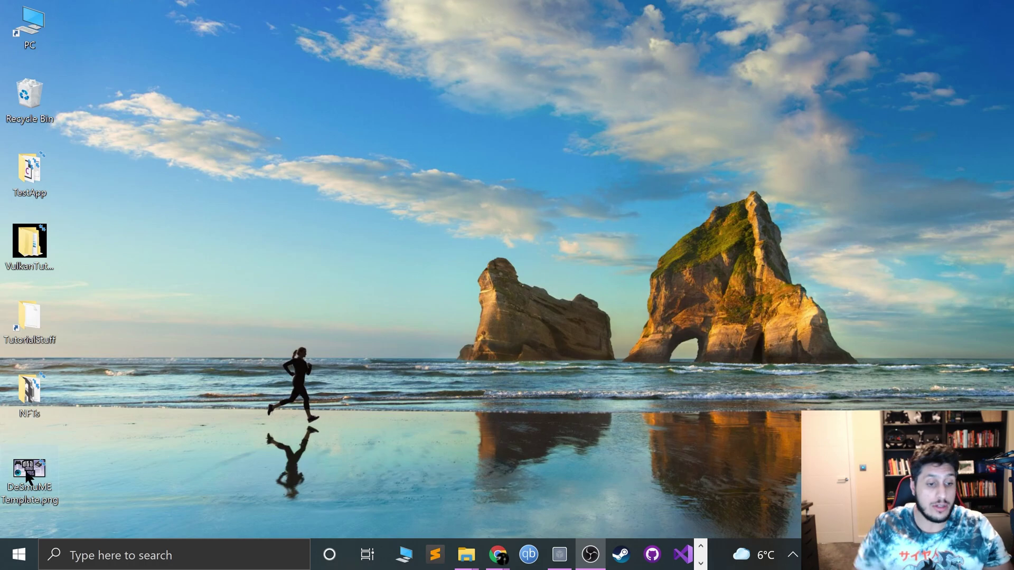
# Open the Windows settings page for Bluetooth & other devices.
pyautogui.press('super')
pyautogui.write('blue')
pyautogui.press('Return')
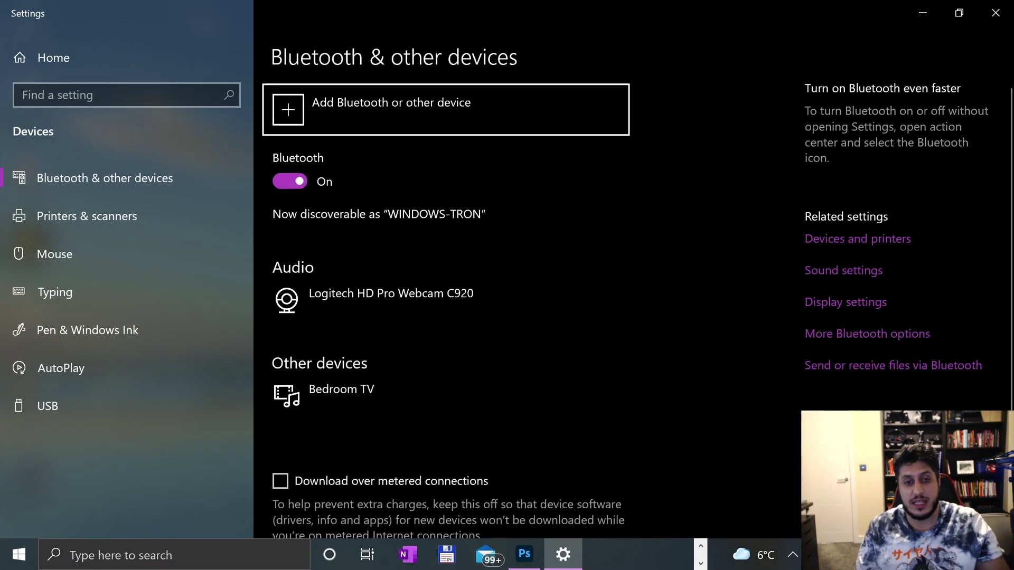
pyautogui.click(349, 106)
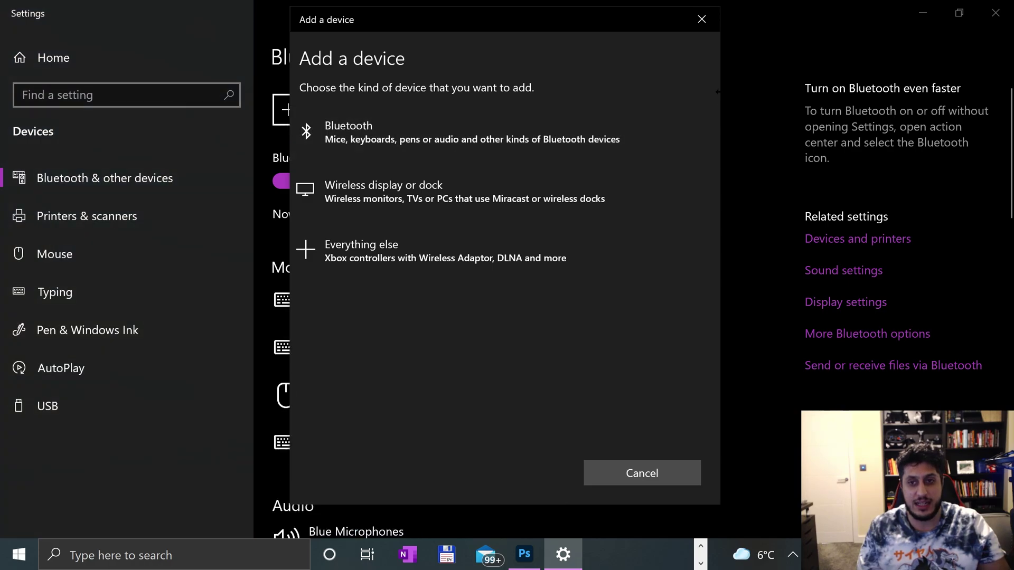
pyautogui.click(702, 19)
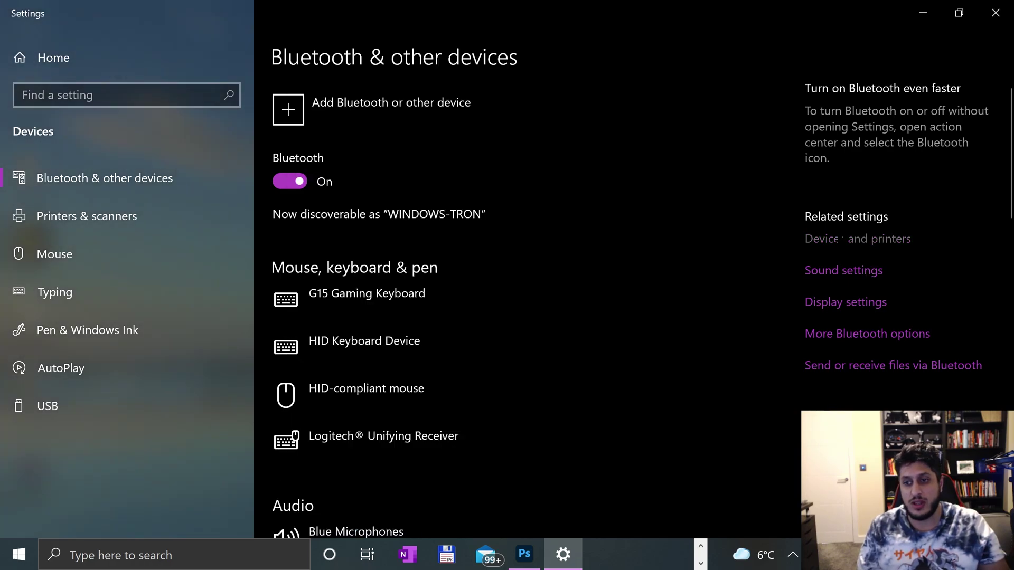
pyautogui.click(857, 238)
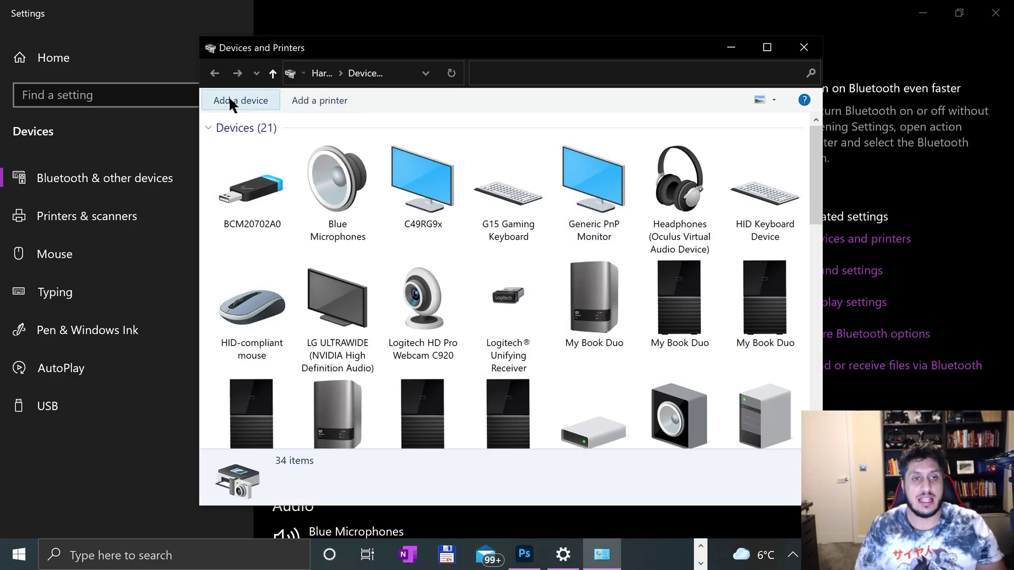
pyautogui.click(803, 47)
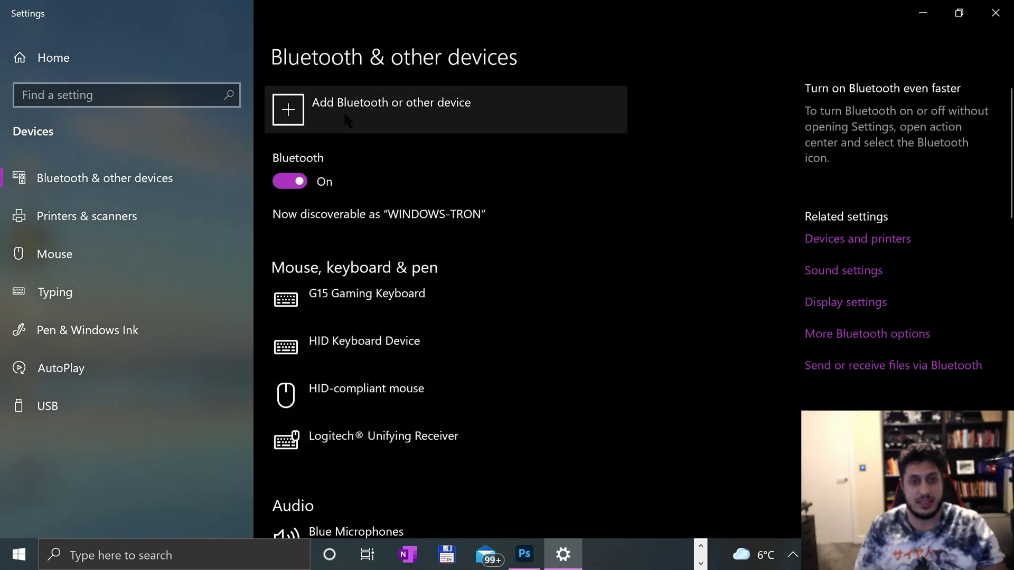
# Add a new Bluetooth device and pair the Wireless Controller with the PC.
pyautogui.click(343, 111)
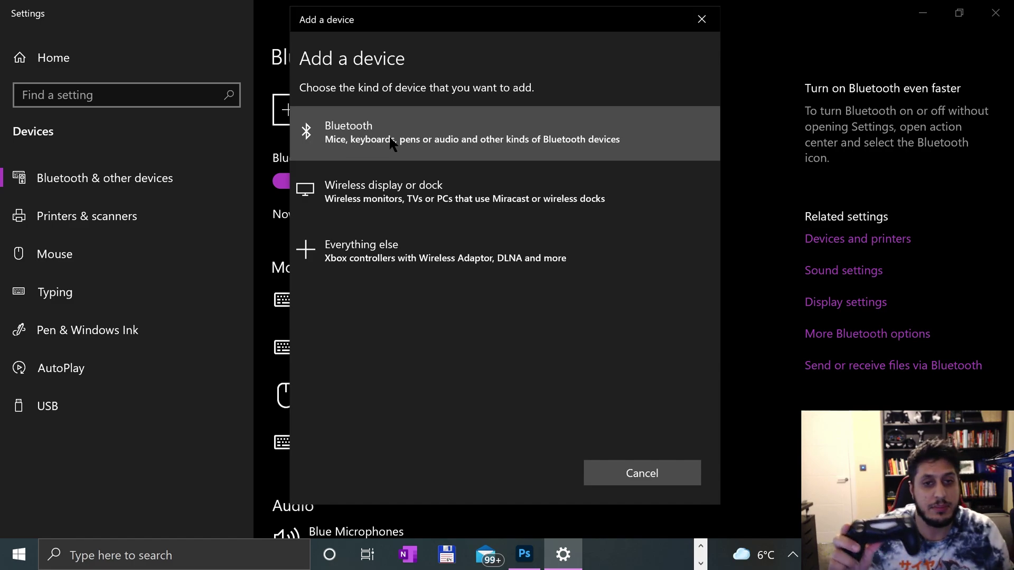
pyautogui.click(390, 139)
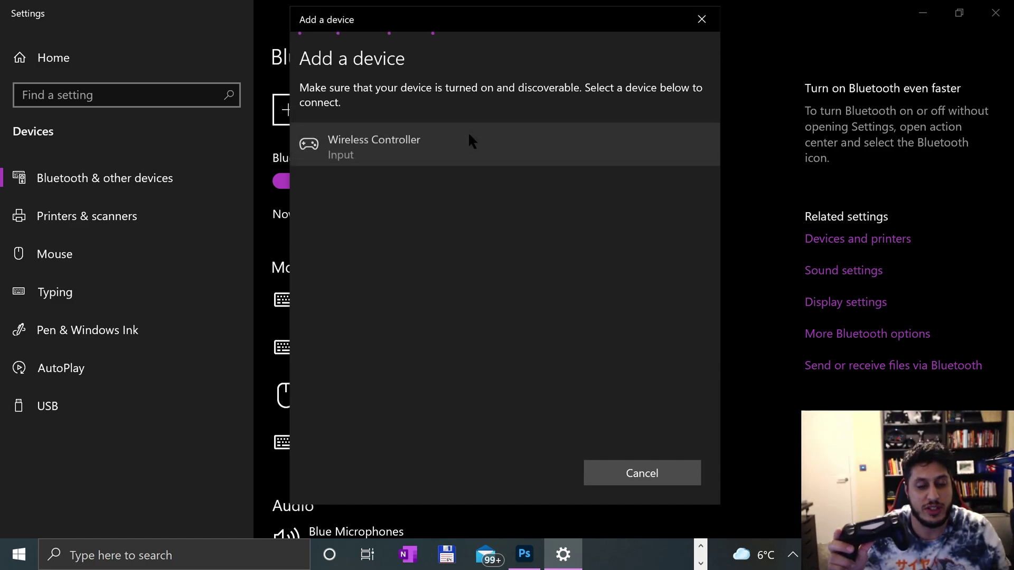
pyautogui.click(384, 150)
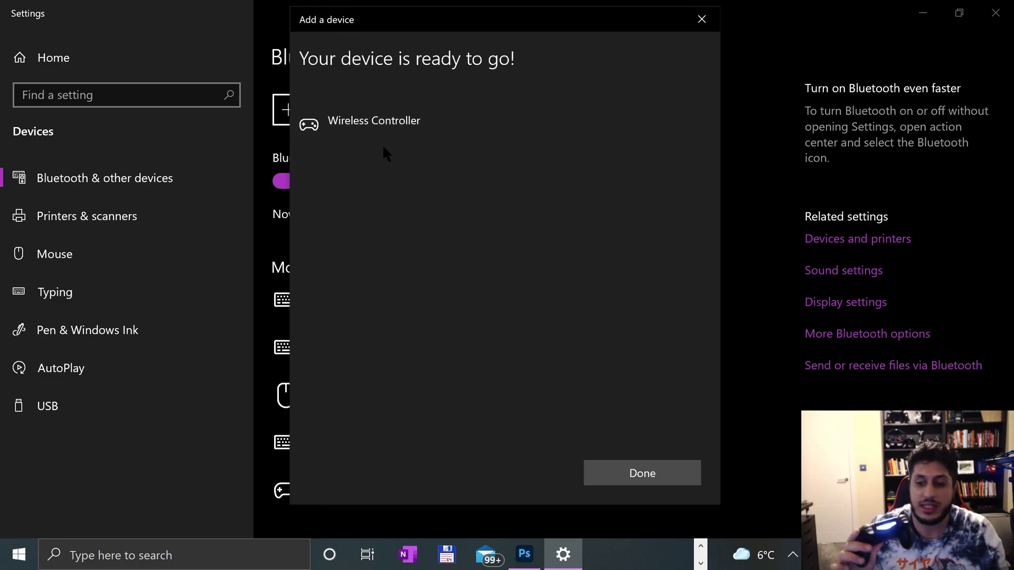
pyautogui.click(618, 473)
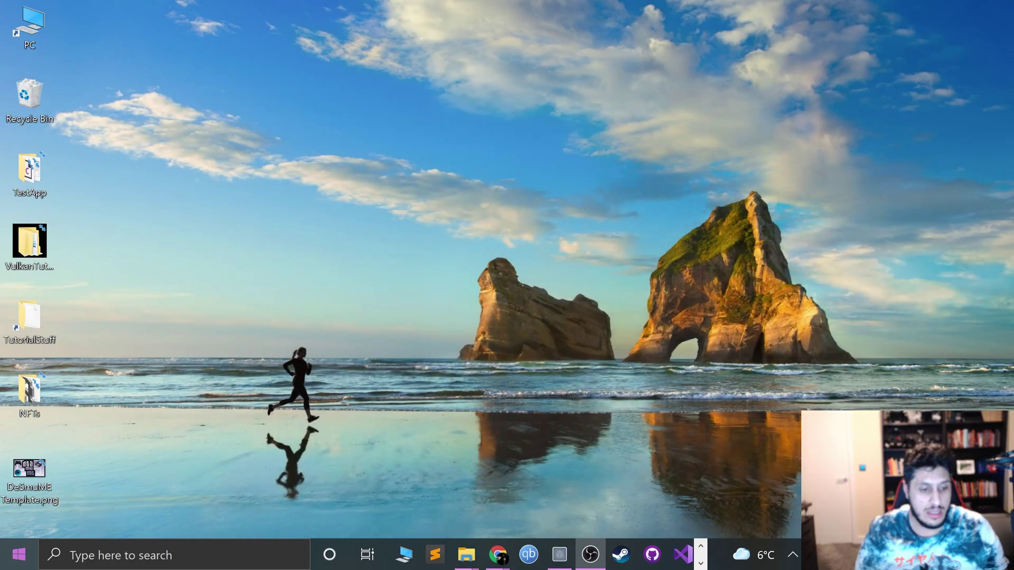
# Check the Wireless Controller's test page in Set up USB game controllers, then close both dialogs.
pyautogui.press('super')
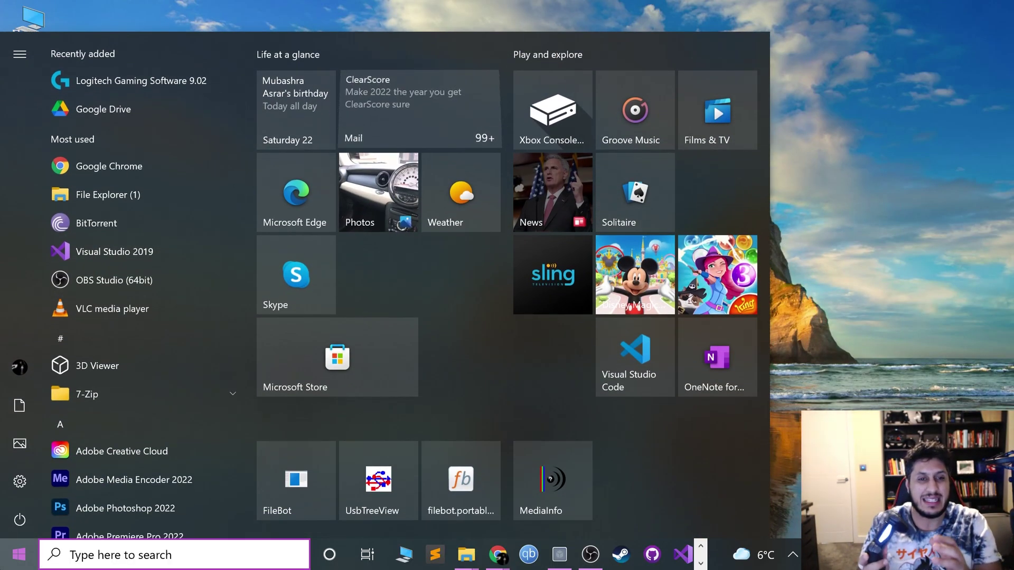
pyautogui.write('gam')
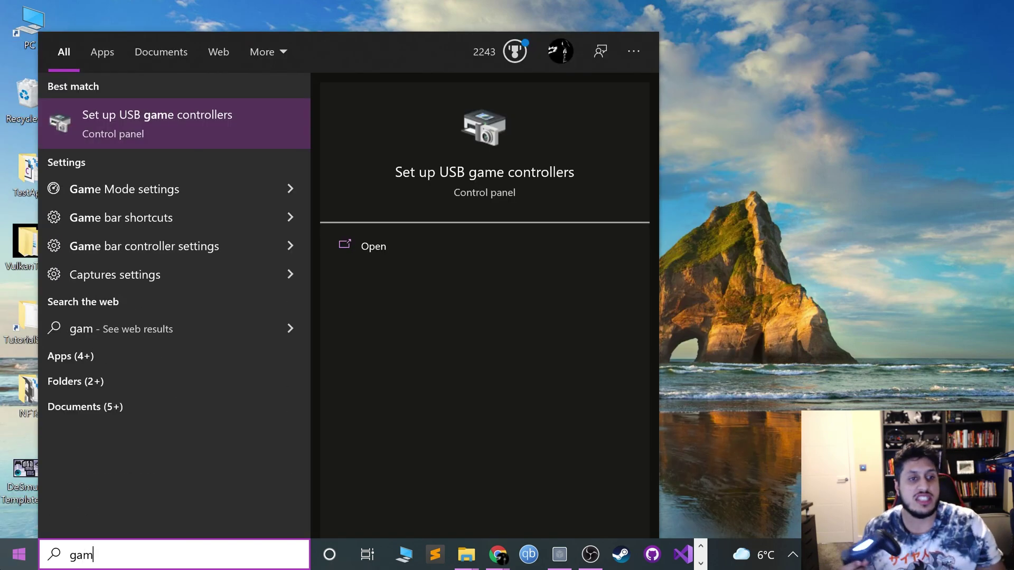
pyautogui.click(140, 131)
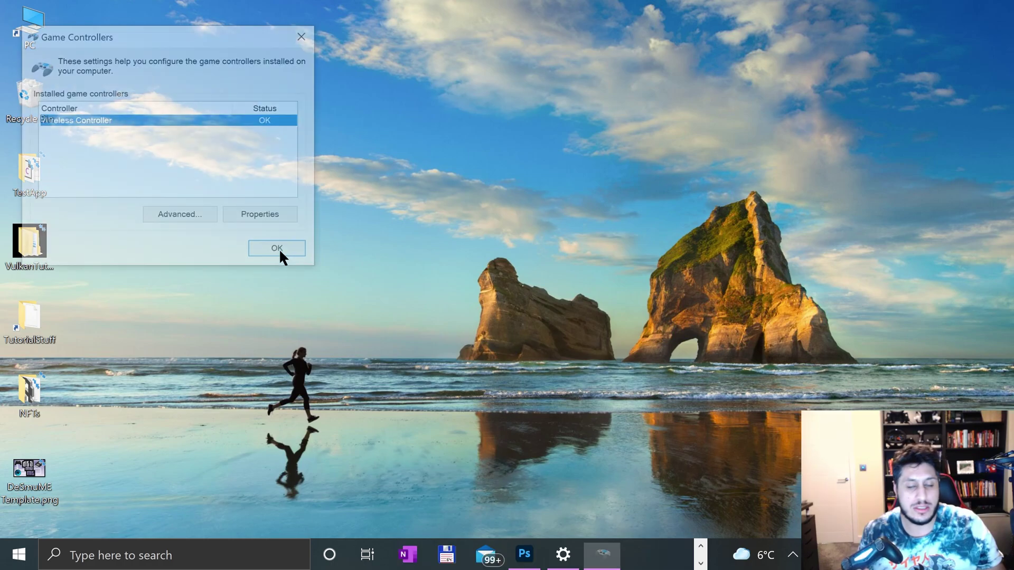
pyautogui.click(262, 209)
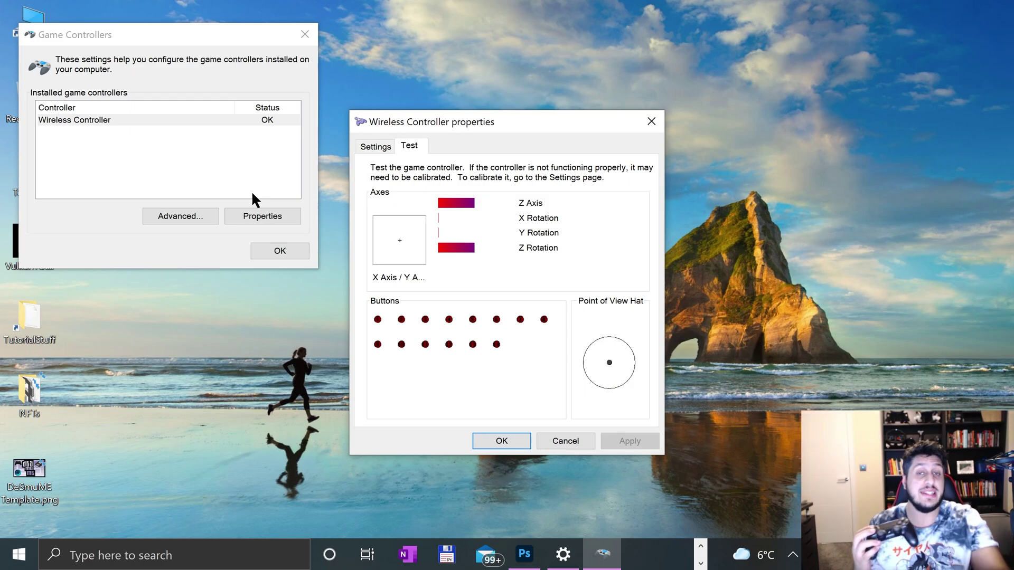
pyautogui.click(651, 121)
pyautogui.click(274, 252)
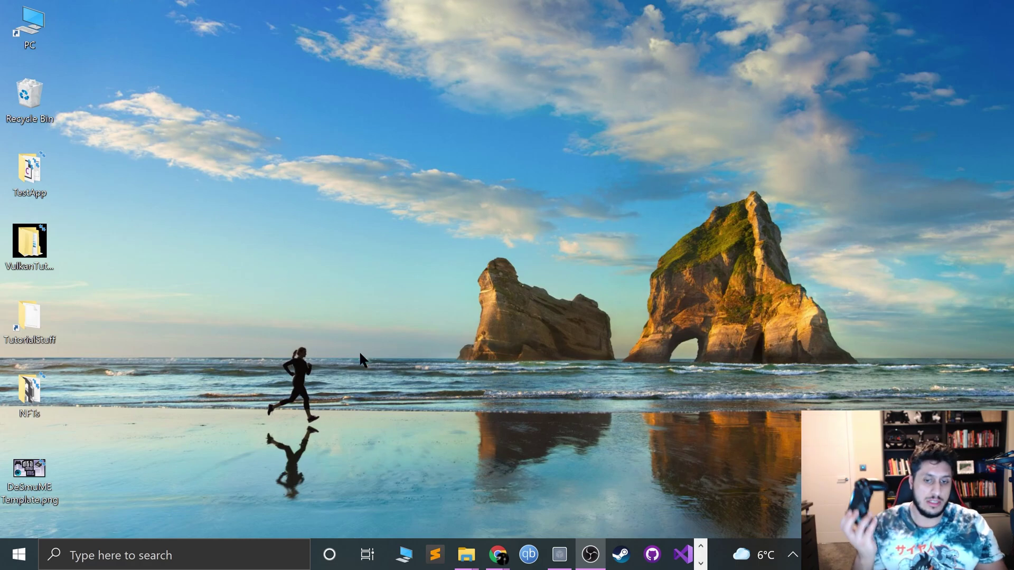
# Show the Wireless Controller's entry in the Bluetooth & other devices settings, then close Settings.
pyautogui.click(699, 563)
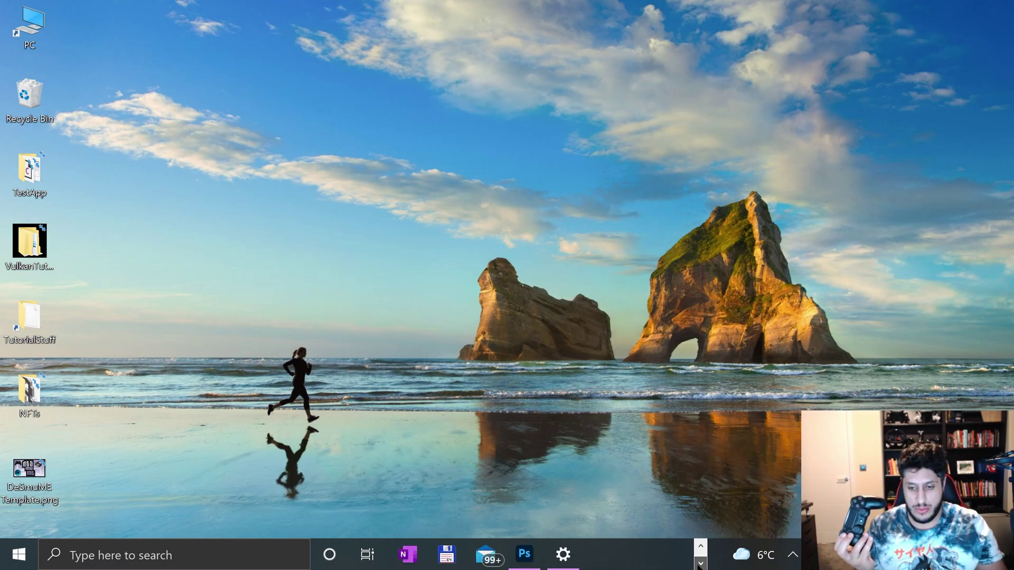
pyautogui.click(563, 554)
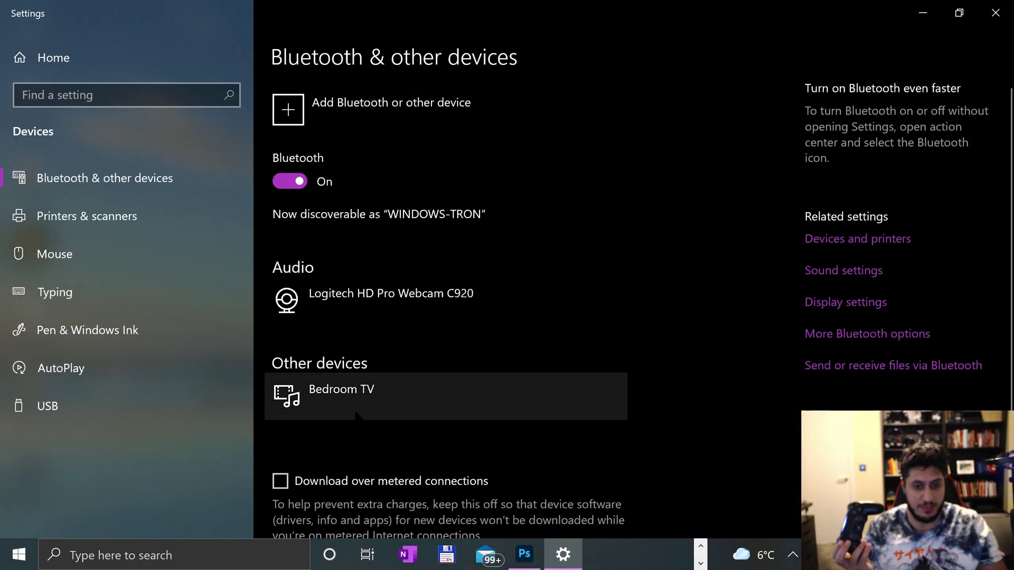
pyautogui.click(360, 344)
pyautogui.scroll(-3, 360, 346)
pyautogui.scroll(-4, 360, 346)
pyautogui.click(359, 168)
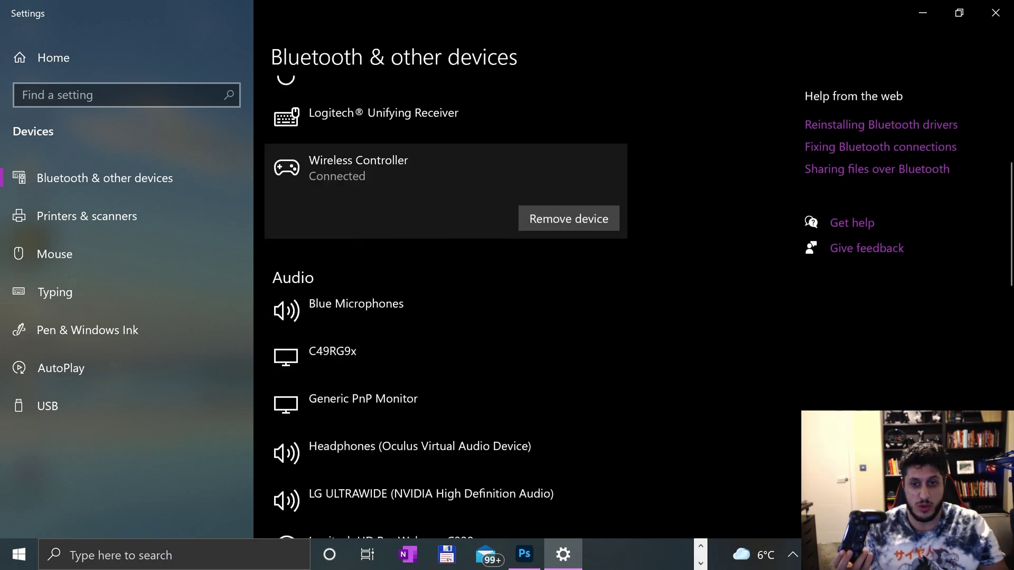
pyautogui.click(993, 12)
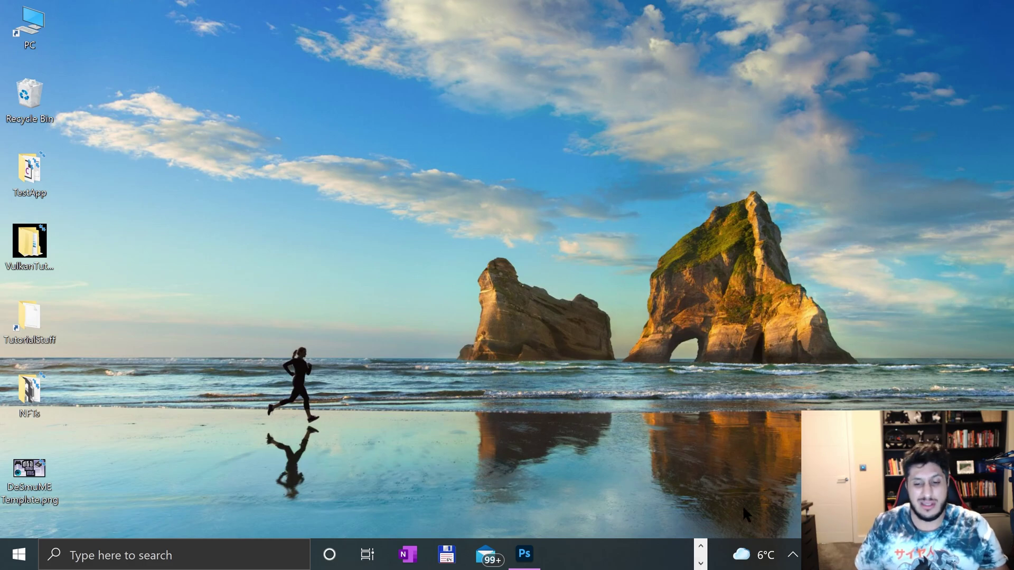
# Switch to the DeSmuME folder in File Explorer and launch DeSmuME-VS2019-x64-Release (1).exe.
pyautogui.click(700, 563)
pyautogui.moveTo(464, 554)
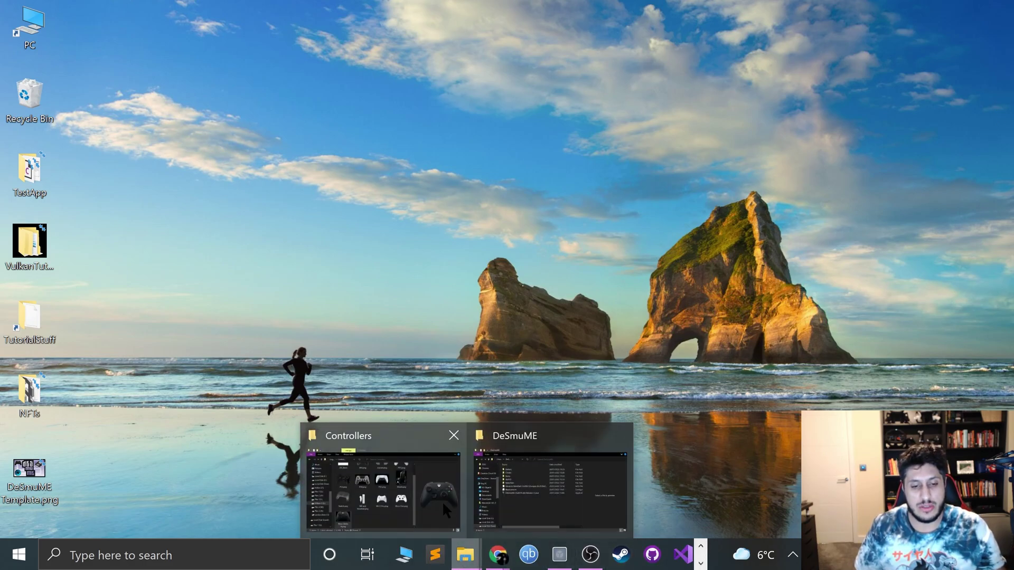
pyautogui.click(518, 483)
pyautogui.click(294, 289)
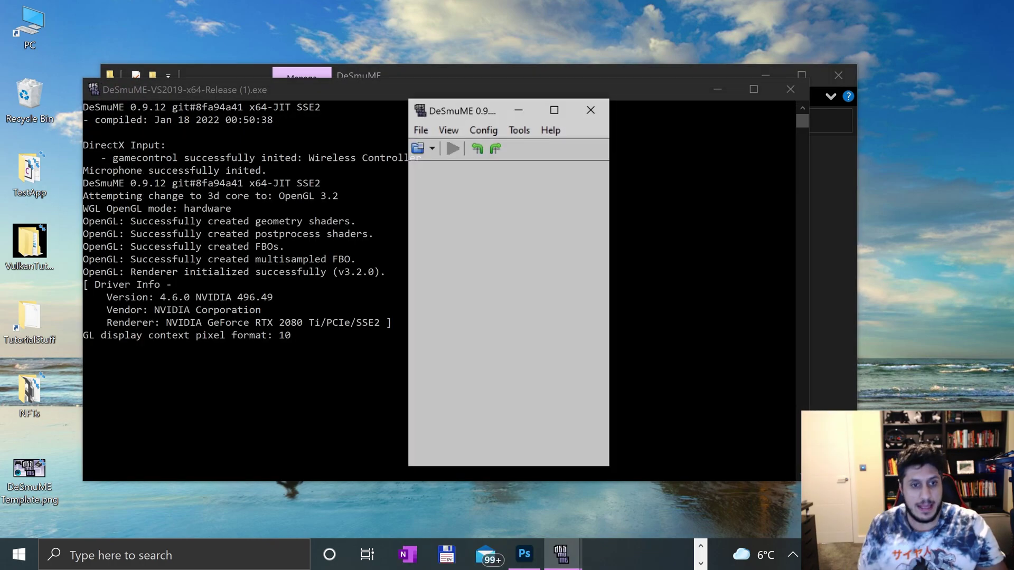
# Map the emulator controls to the gamepad: directions to POV, B/A/Y/X to Buttons 2/1/3/0, Start/Select to 9/8, L/R to 4/5.
pyautogui.click(482, 130)
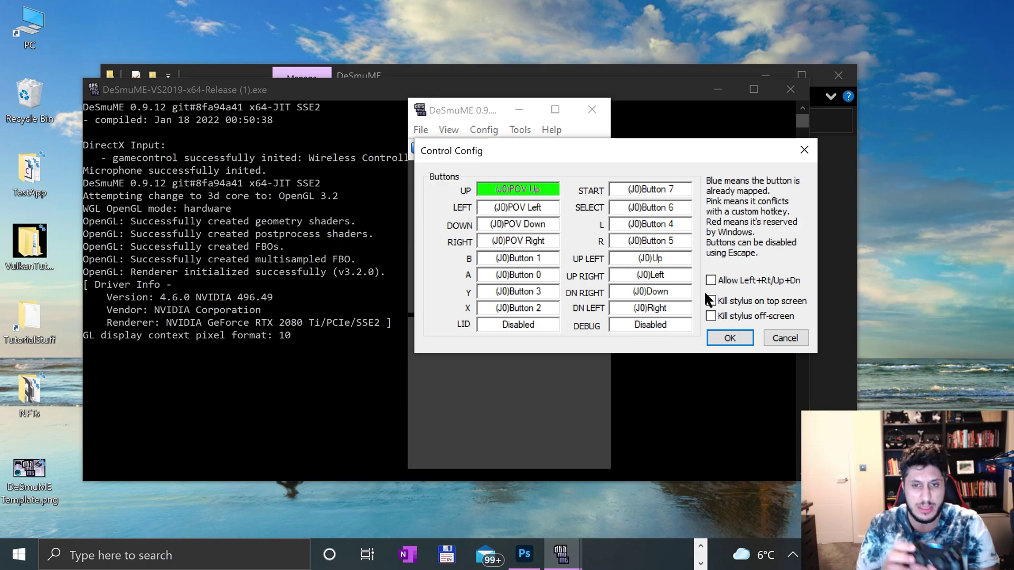
pyautogui.press('Tab')
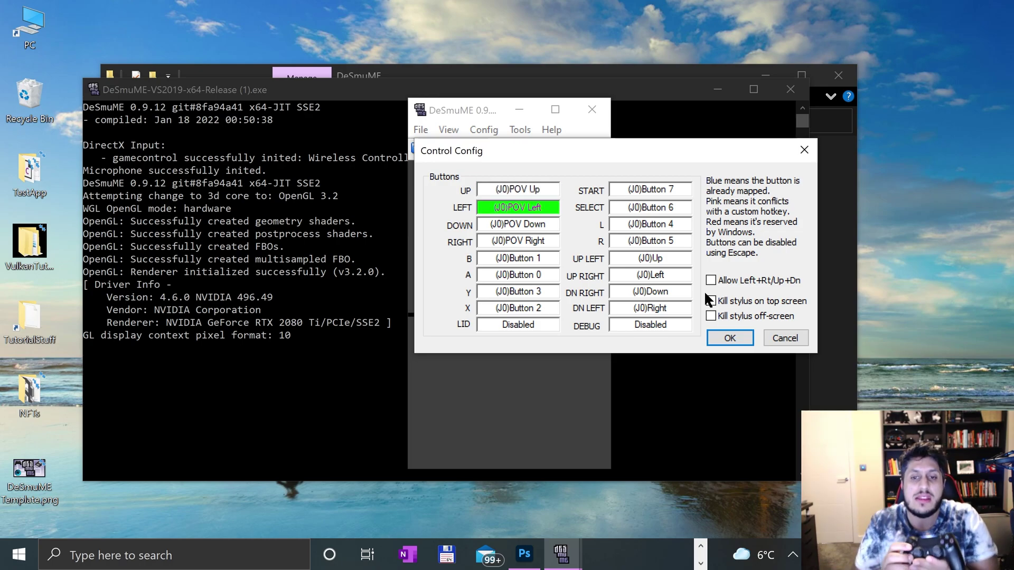
pyautogui.press('Tab')
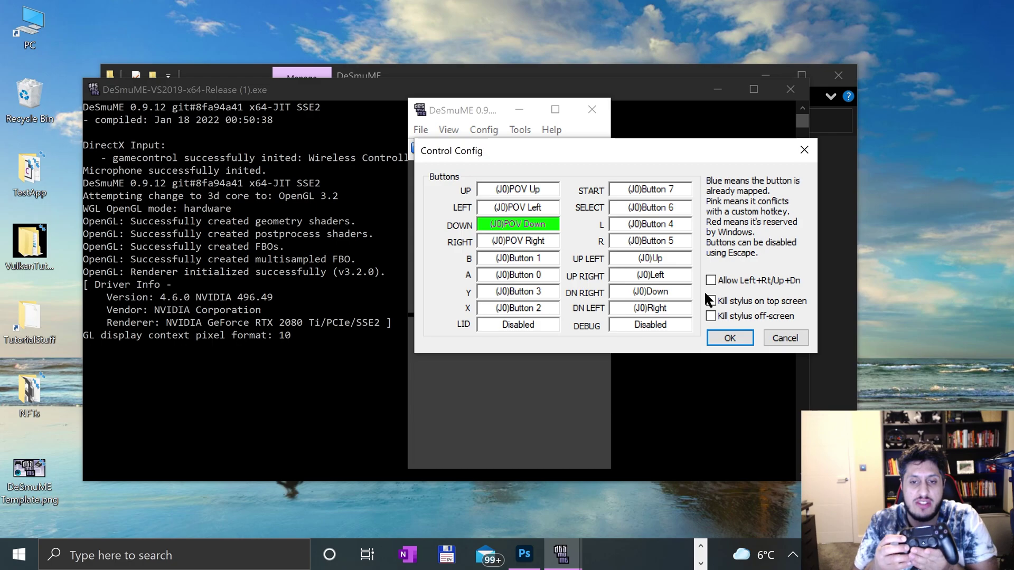
pyautogui.press('Tab')
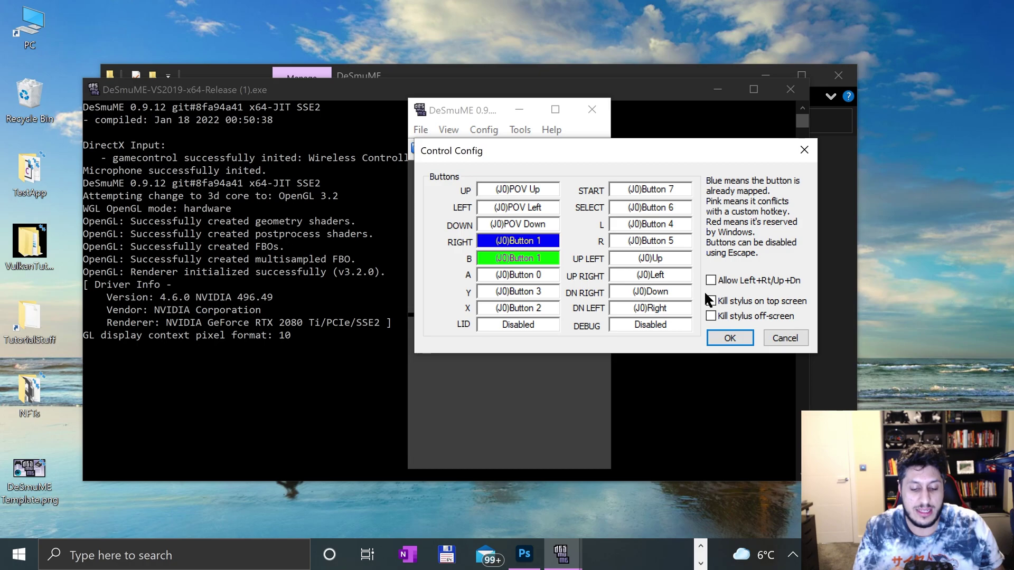
pyautogui.click(505, 243)
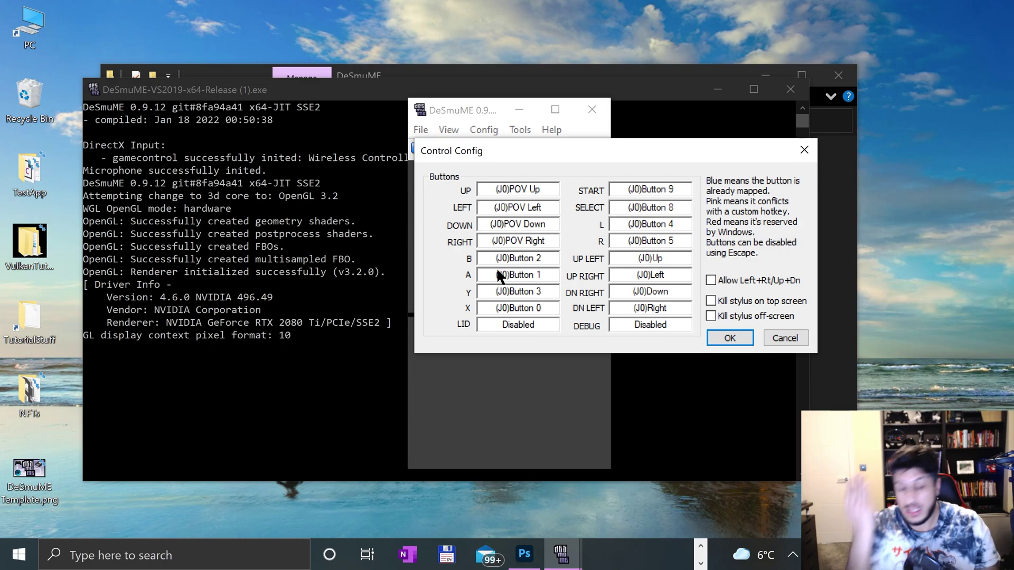
pyautogui.click(730, 339)
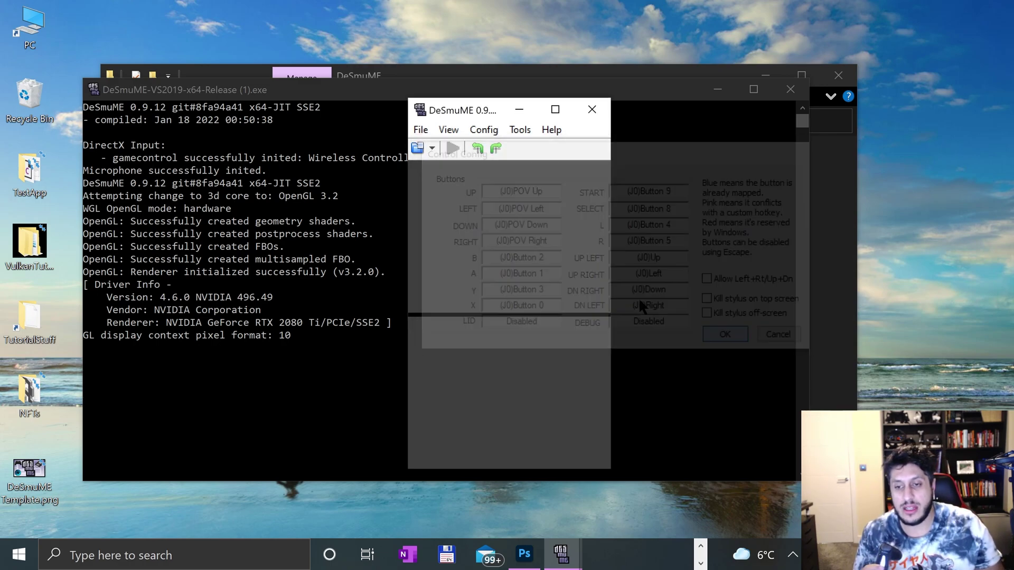
# Load the recent ROM Advance Wars: Dark Conflict and maximize the emulator window.
pyautogui.click(420, 129)
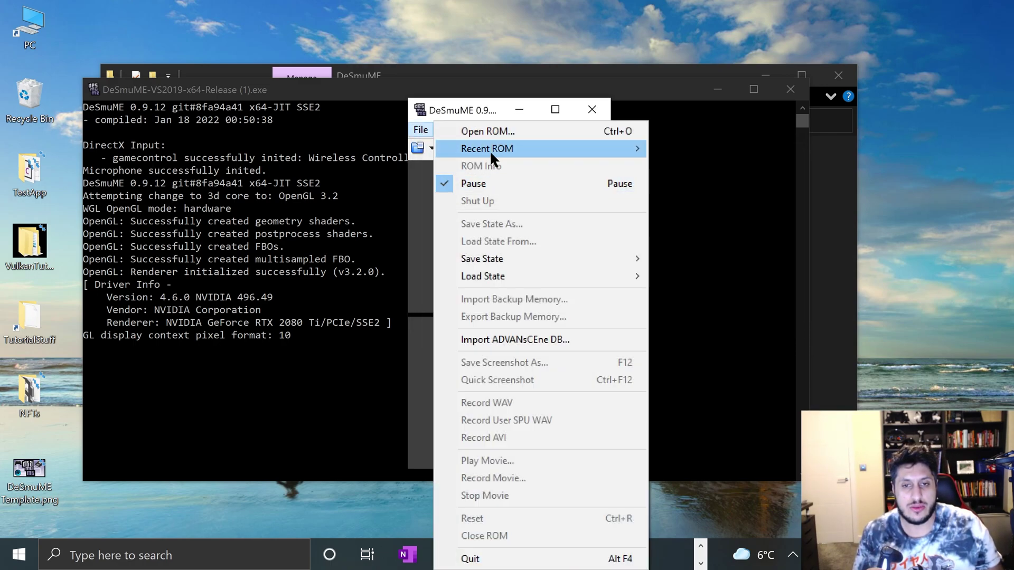
pyautogui.moveTo(490, 150)
pyautogui.click(309, 150)
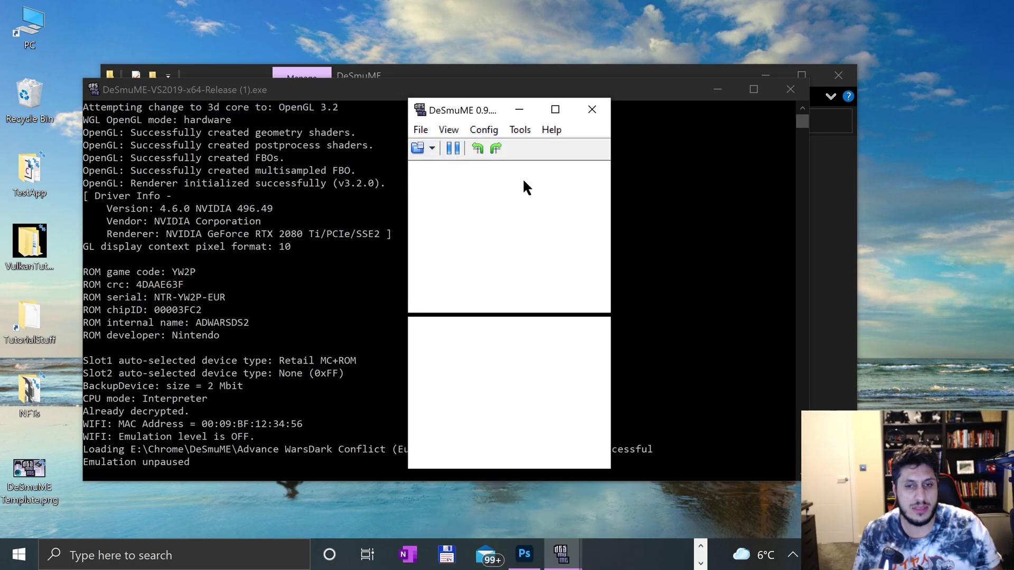
pyautogui.click(553, 109)
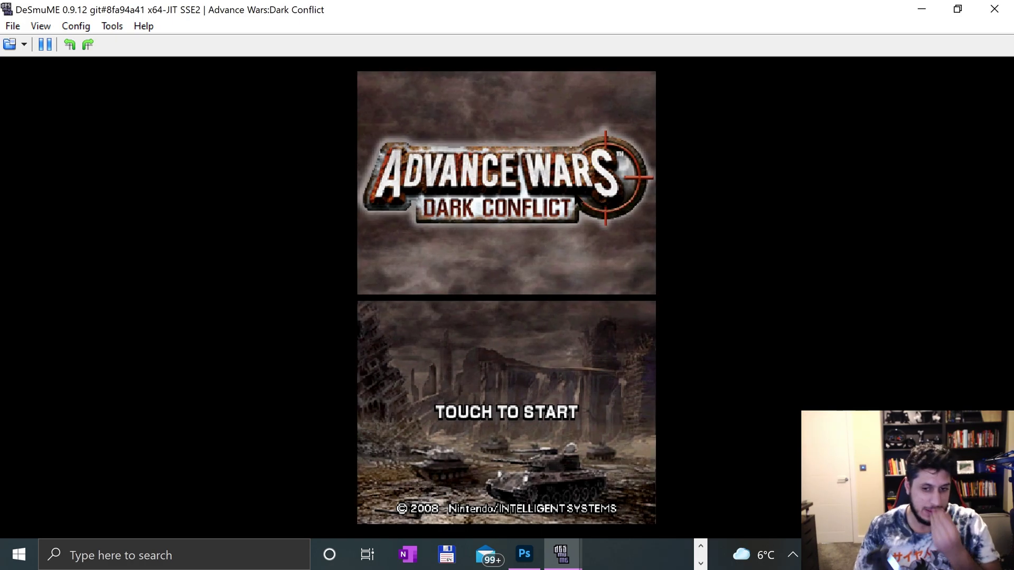
# Test the mapped controls by starting the game, moving through the mode menu to Options, opening it and going back.
pyautogui.press('Return')
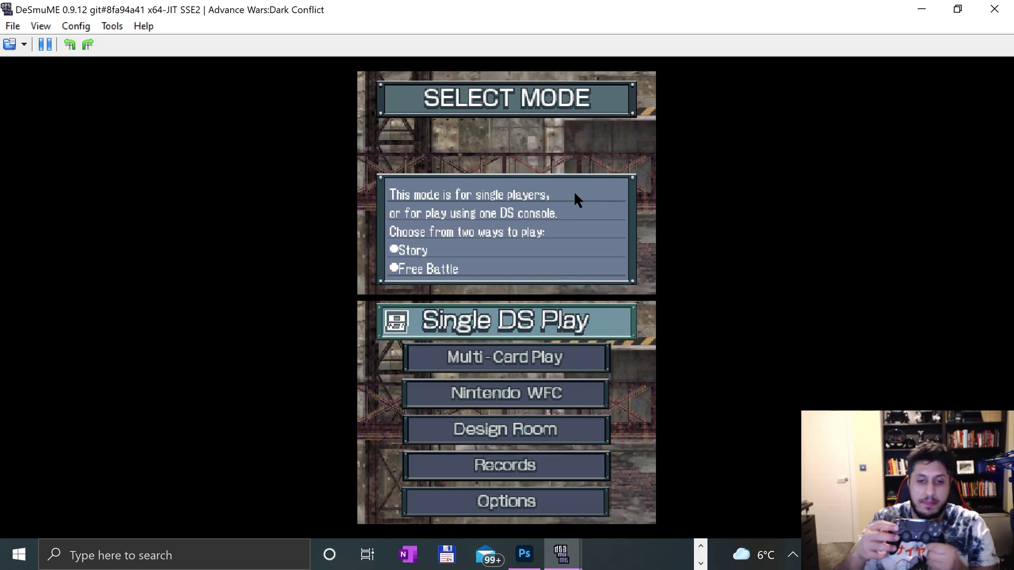
pyautogui.press('Down')
pyautogui.press('Down')
pyautogui.press('Up')
pyautogui.press('Down')
pyautogui.press('Down')
pyautogui.press('Down')
pyautogui.press('Down')
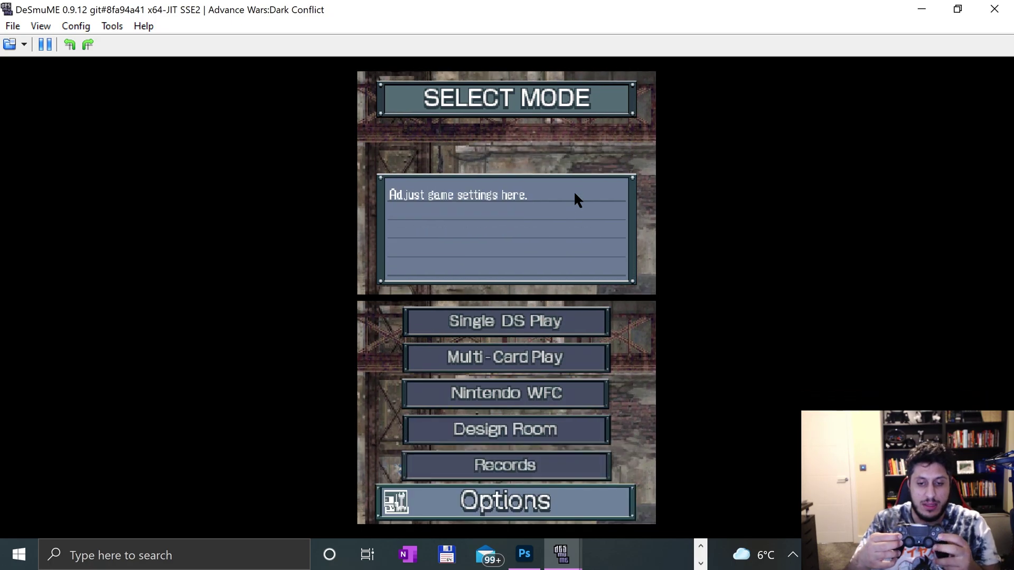
pyautogui.press('x')
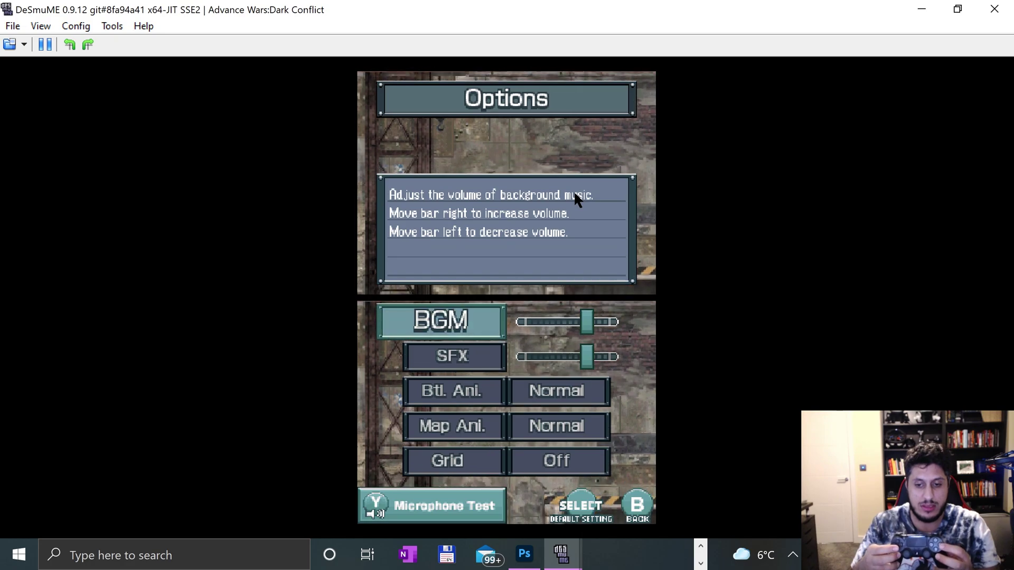
pyautogui.press('z')
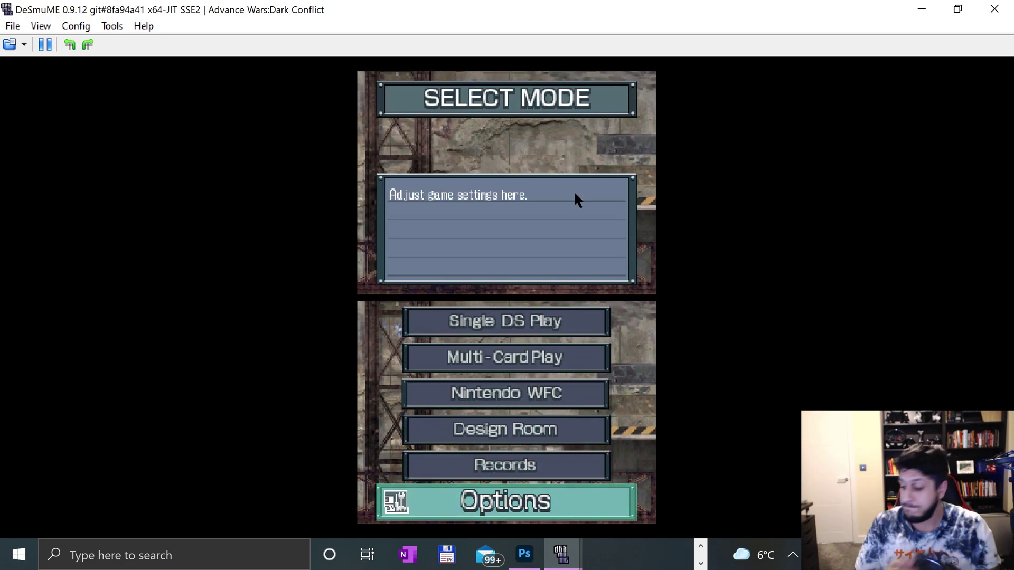